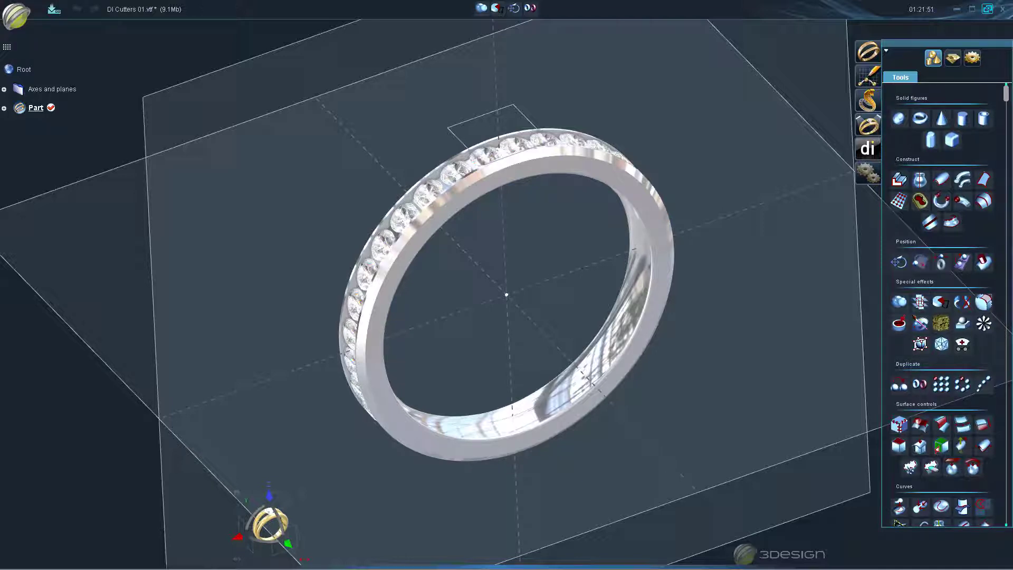
middle_click_drag(436, 260, 484, 262)
left_click(485, 262)
key("Delete")
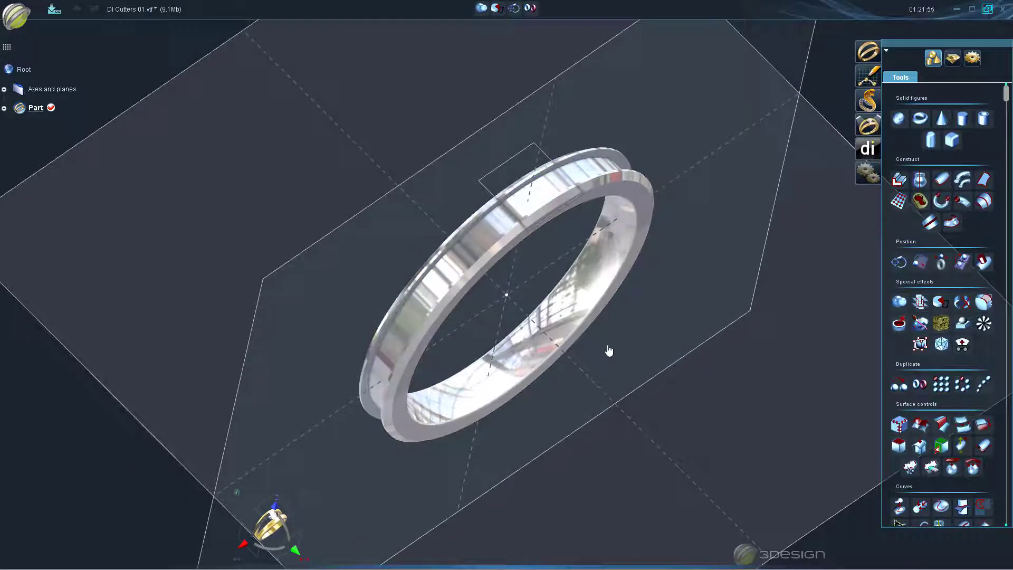
middle_click_drag(640, 339, 614, 268)
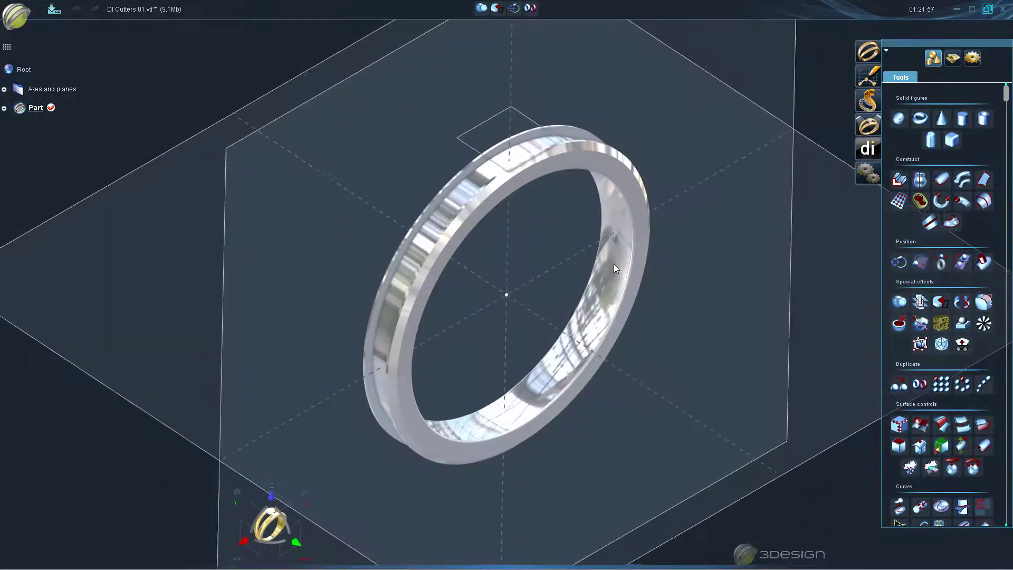
key("ctrl+z")
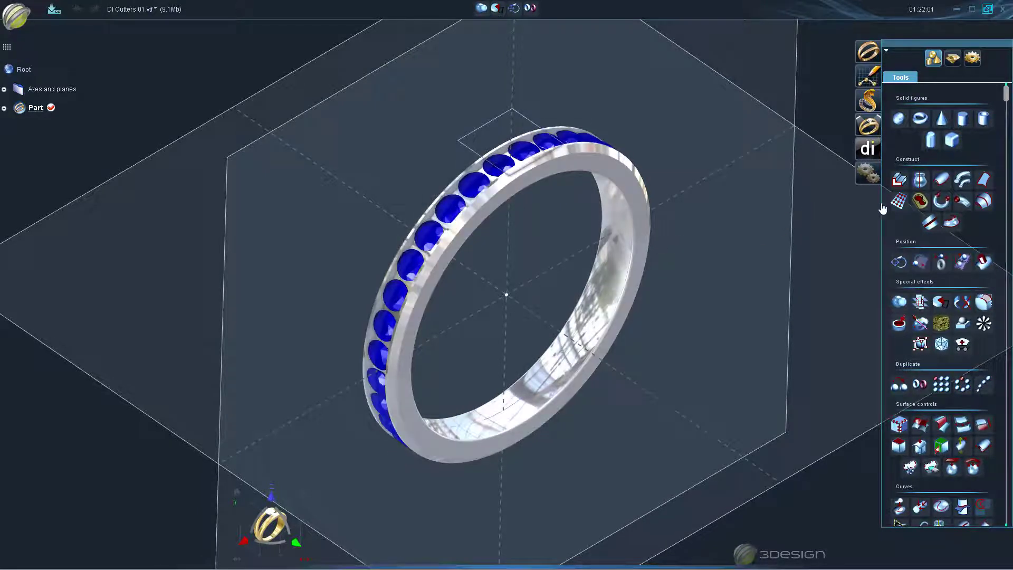
- Start a Multi cutters operation on the channel-set stones and freeze the shank to see through it
left_click(952, 57)
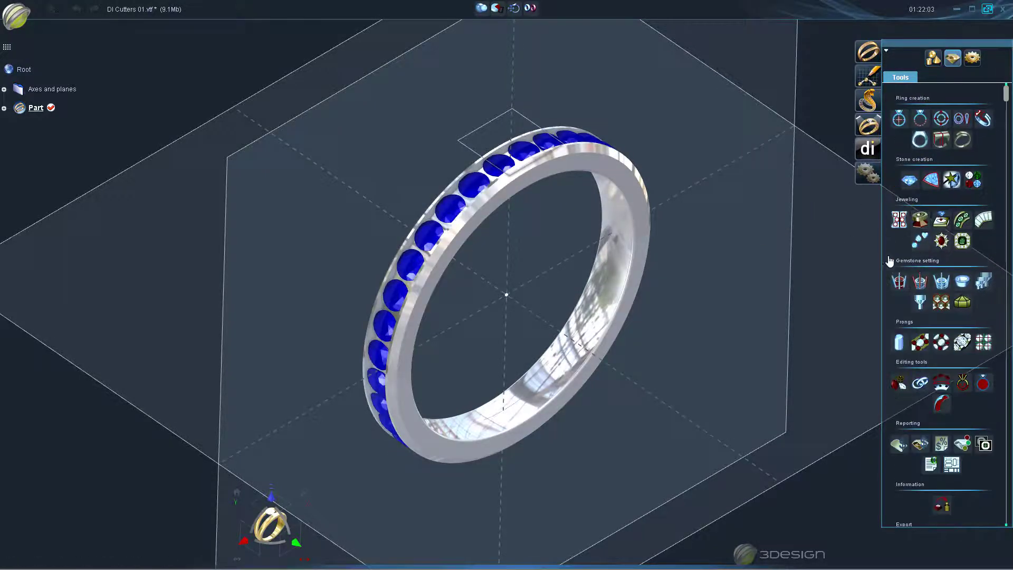
left_click(985, 282)
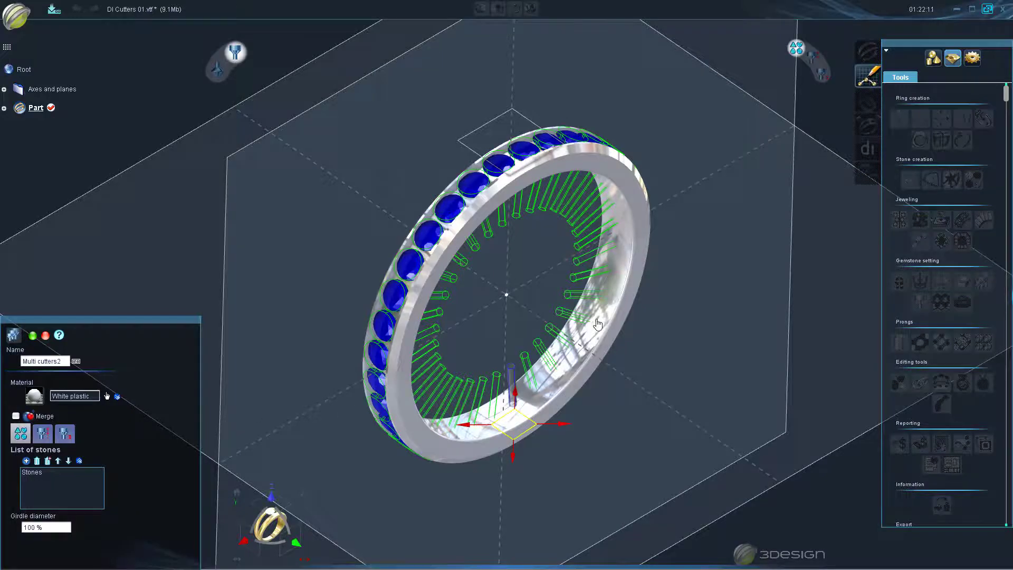
middle_click_drag(593, 320, 563, 313)
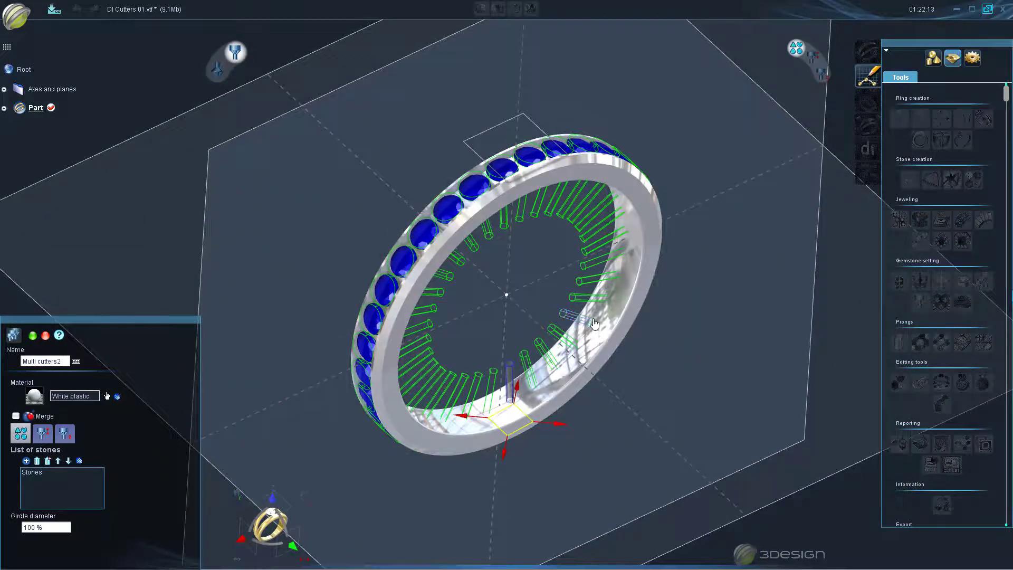
right_click(437, 280)
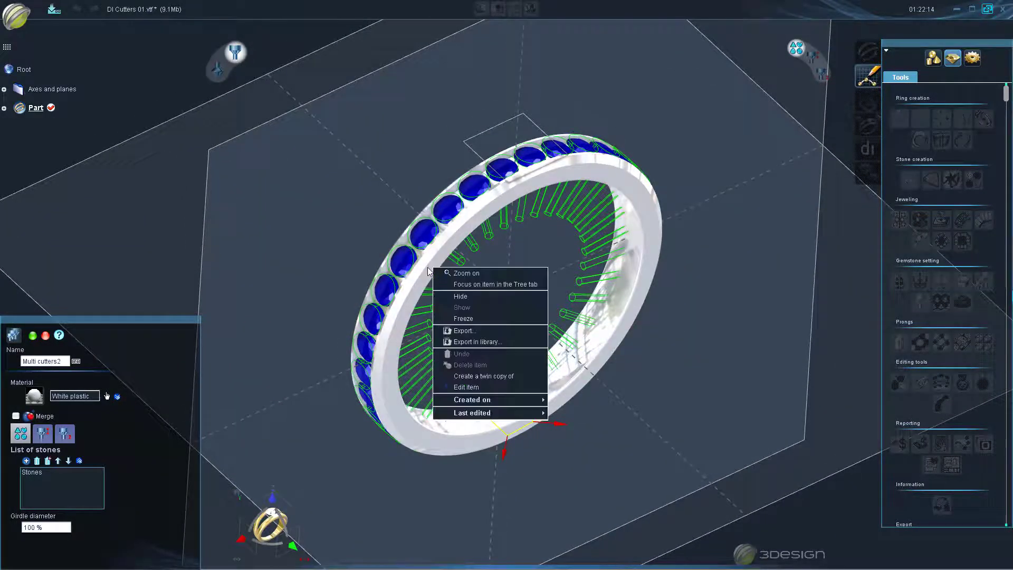
left_click(474, 319)
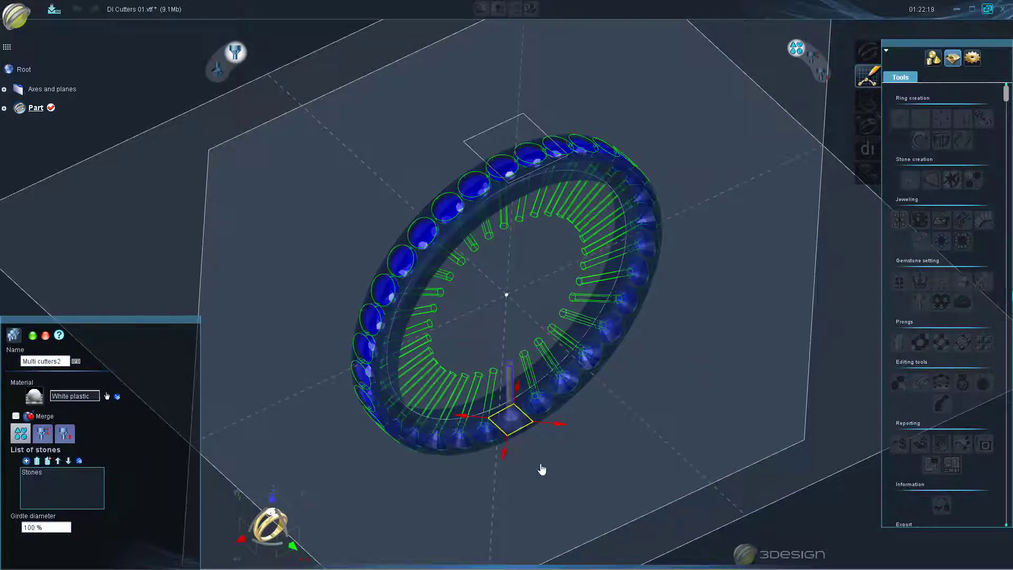
- Set the cutters' girdle diameter to 102 %
middle_click_drag(542, 469, 575, 306)
scroll(586, 318, "up", 4)
middle_click_drag(657, 303, 520, 292)
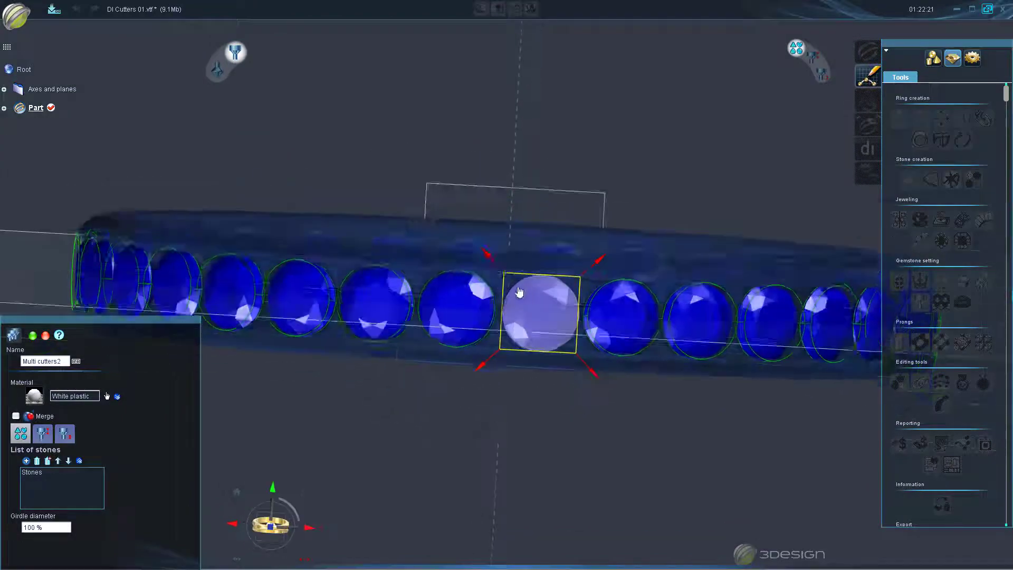
scroll(520, 292, "up", 3)
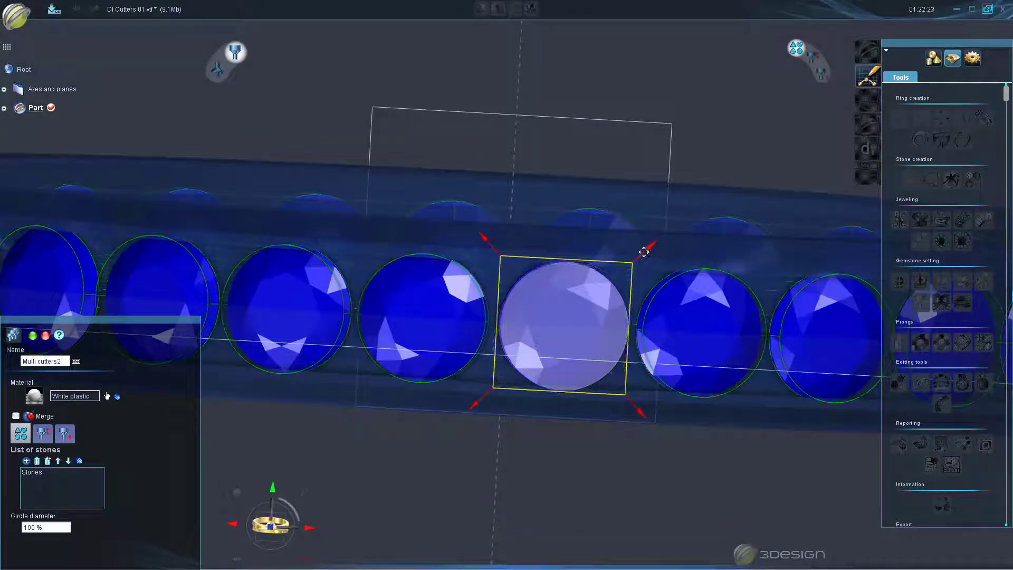
left_click_drag(643, 252, 647, 249)
middle_click_drag(589, 414, 499, 135)
middle_click(521, 133)
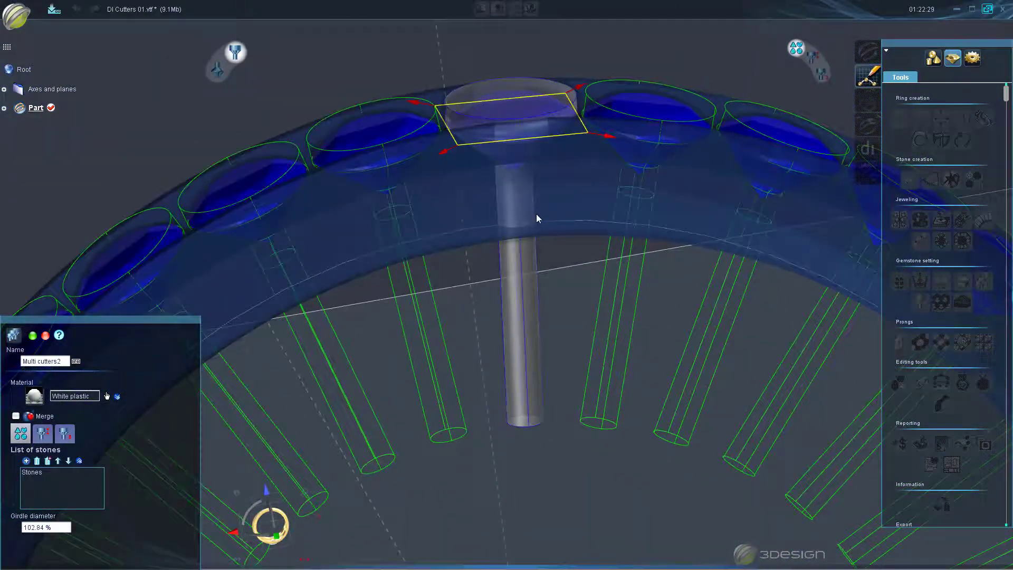
left_click(59, 527)
type("10")
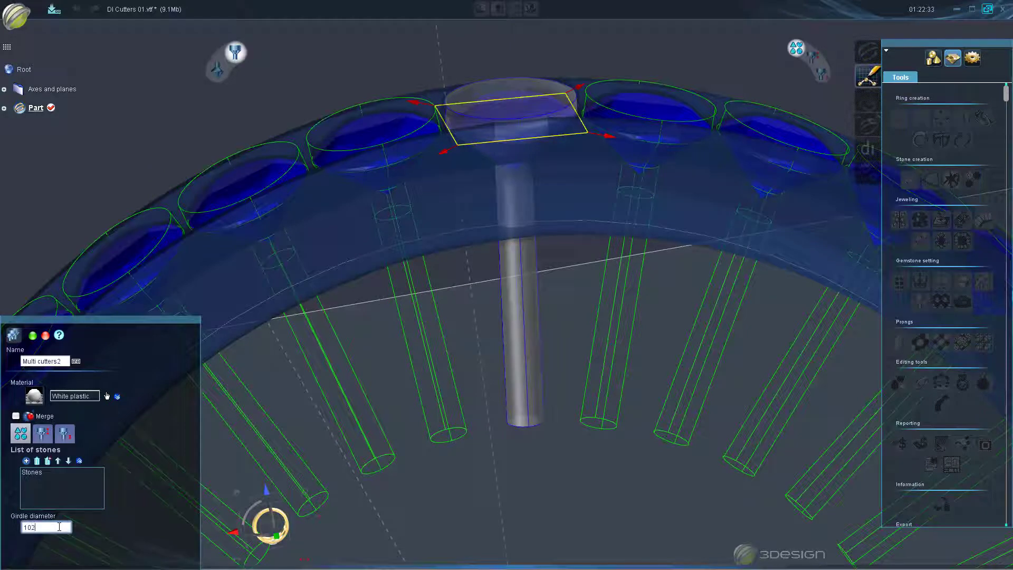
type("2")
key("Return")
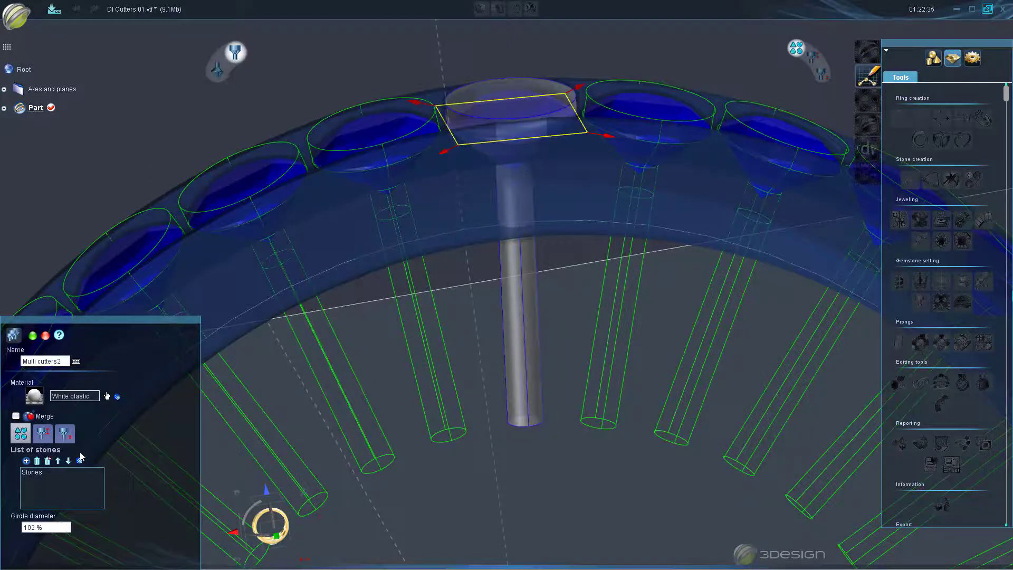
- Slope the cutter's upper section to about 58.3°, set its lower section to about 42.7 %, and confirm the cutters
left_click(44, 444)
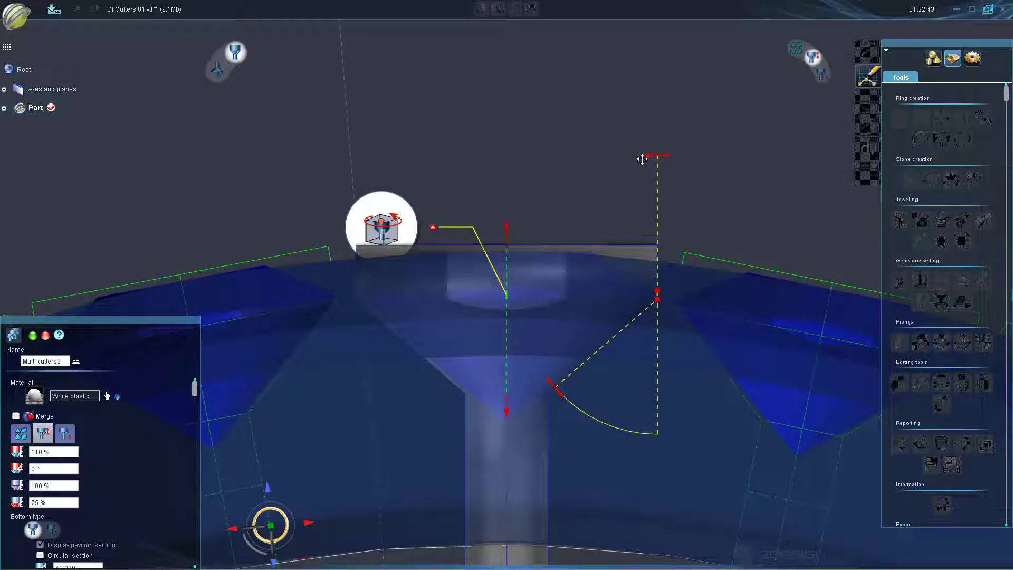
left_click_drag(642, 159, 528, 216)
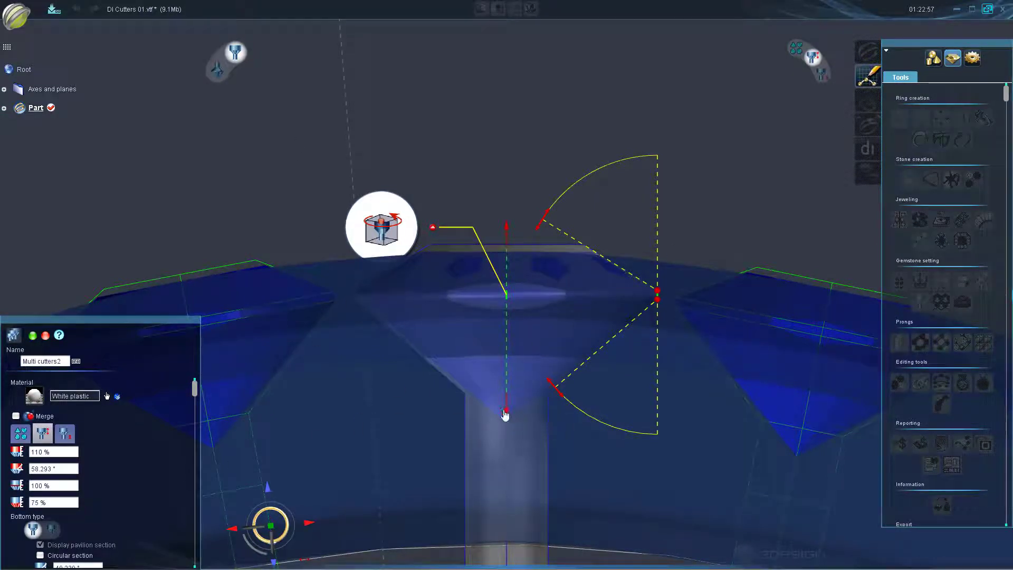
left_click_drag(506, 412, 504, 367)
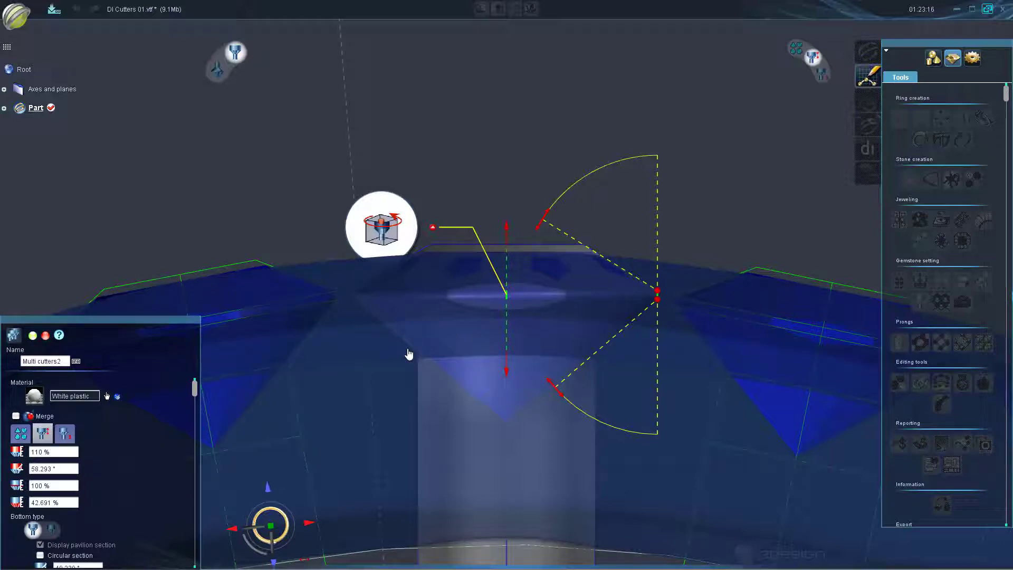
scroll(443, 366, "down", 8)
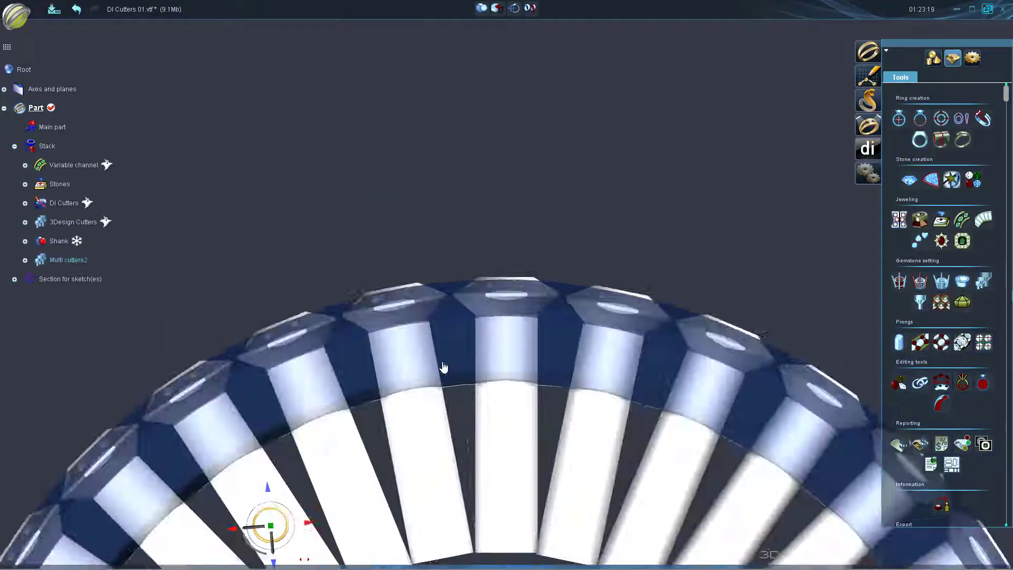
- Unfreeze the shank so it is shown solid again
middle_click_drag(522, 417, 246, 205)
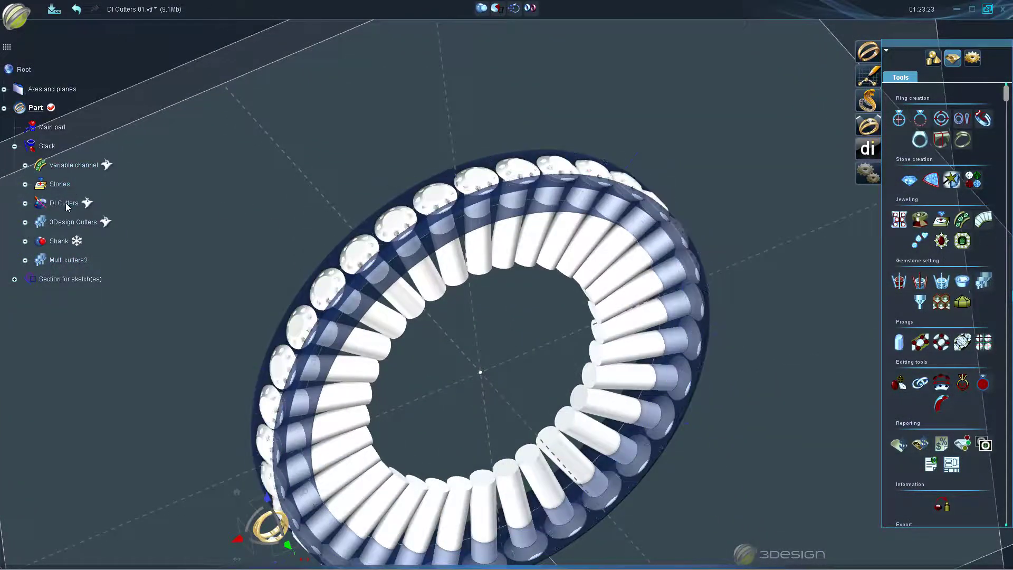
right_click(64, 241)
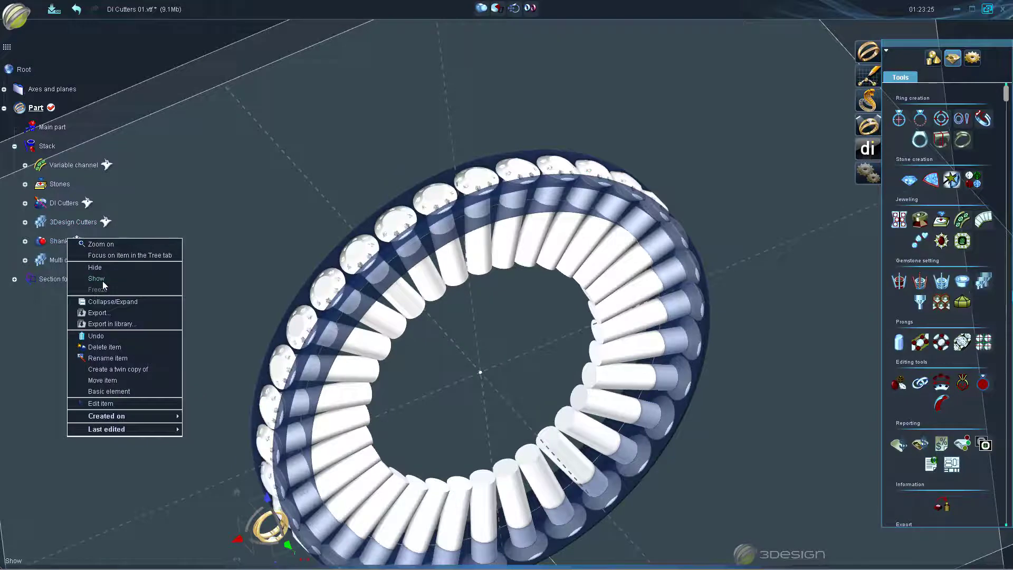
left_click(97, 284)
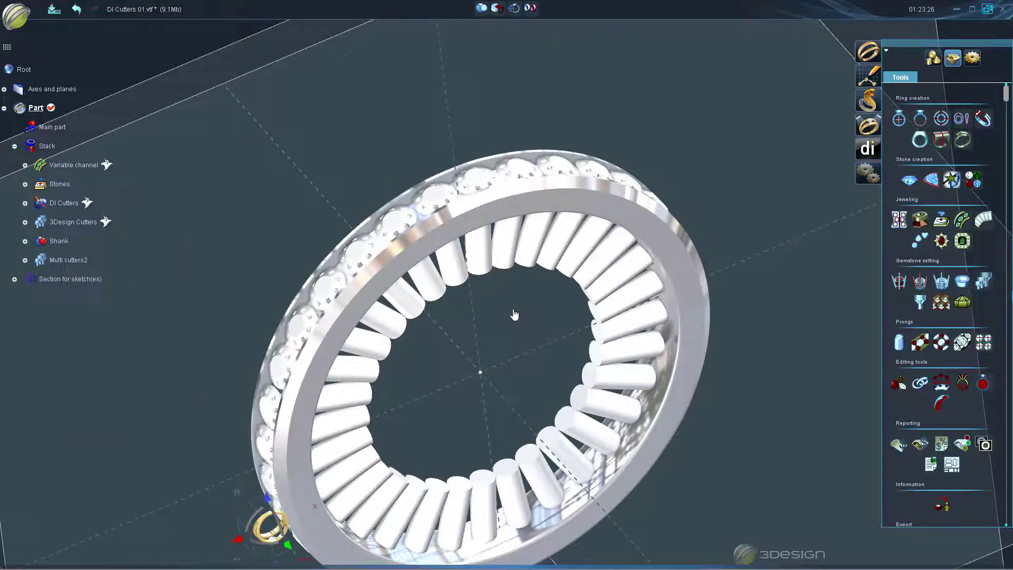
- Combine all the new stone cutters into one object with a Boolean operation
left_click(456, 285)
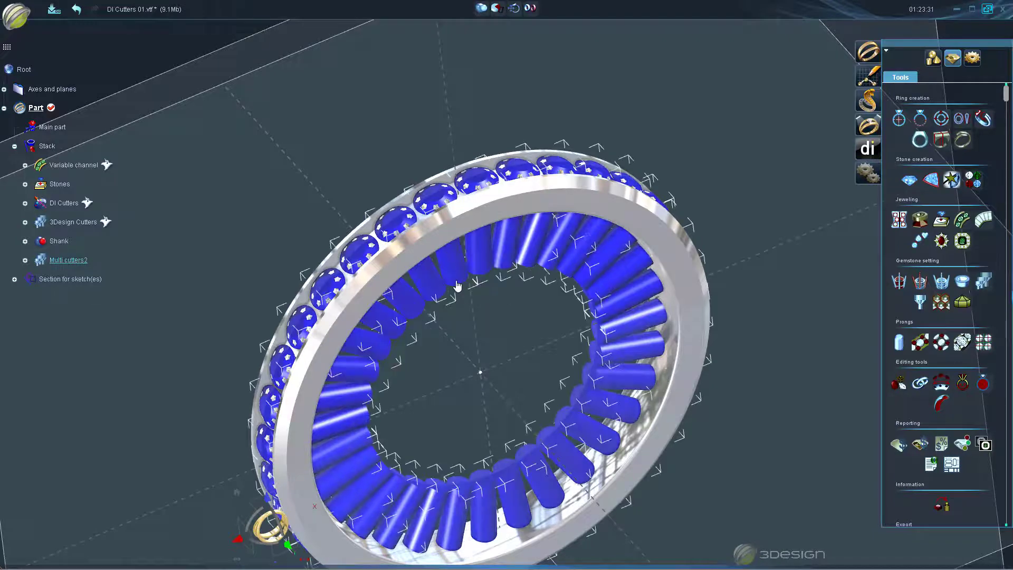
left_click(481, 8)
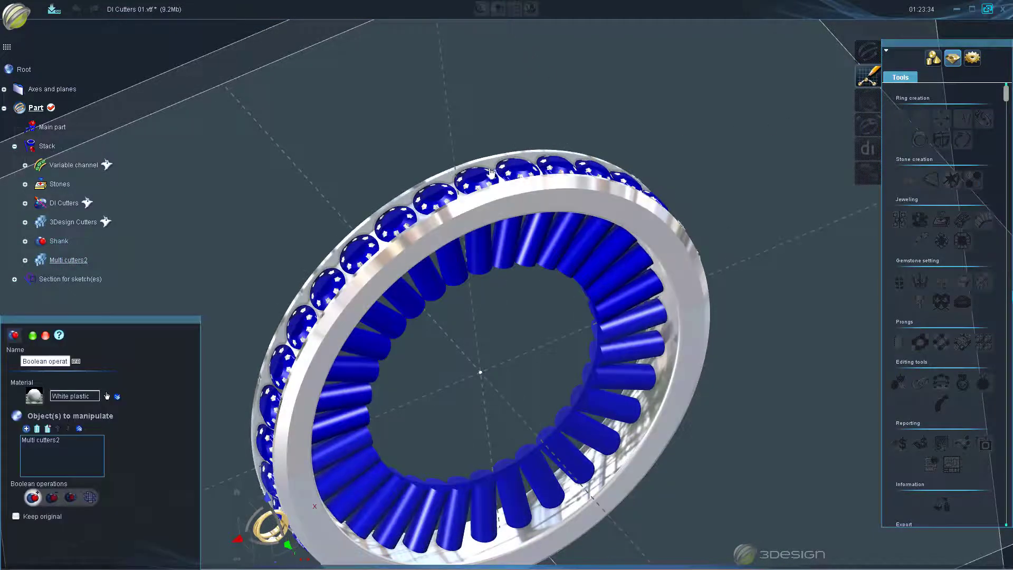
left_click(32, 335)
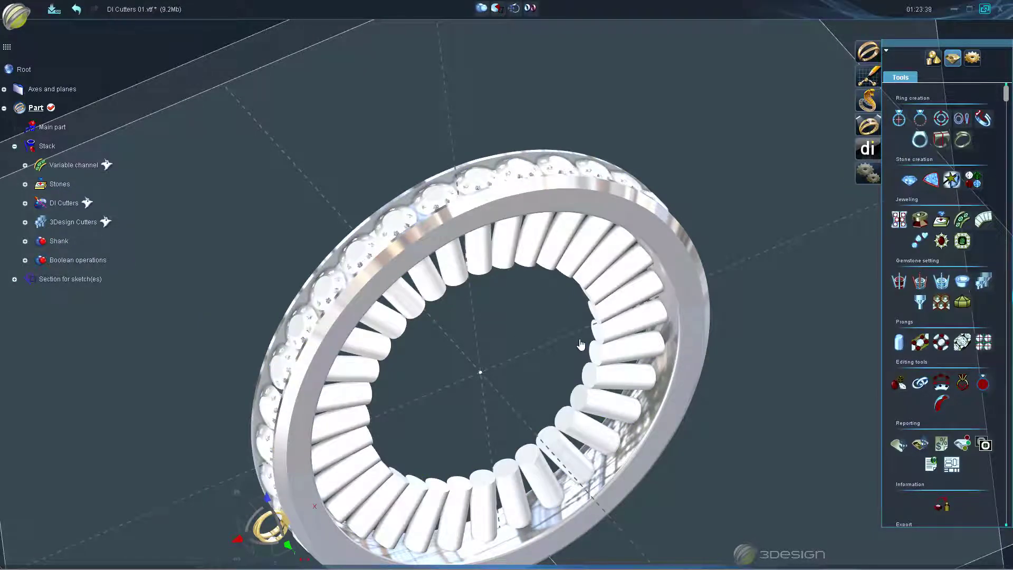
- Select the stones, shank and merged cutters and send them to DeepImage for rendering
middle_click_drag(457, 362, 497, 354)
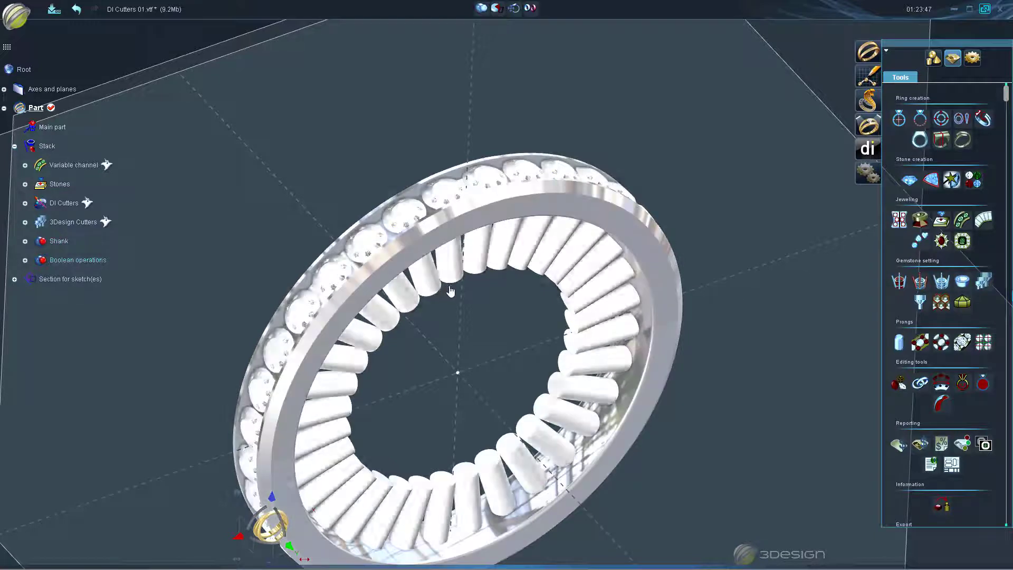
left_click(492, 344)
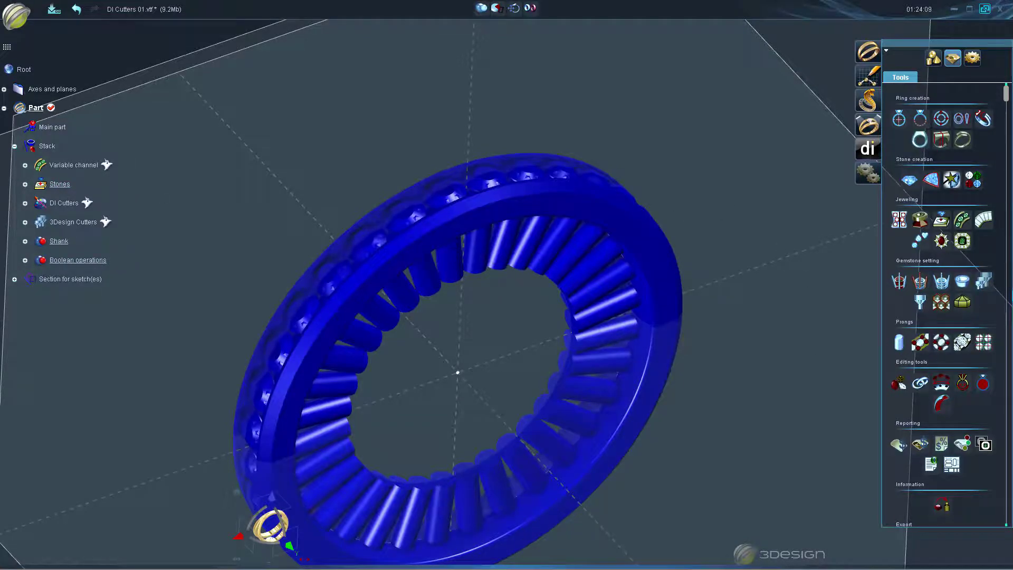
left_click(867, 150)
left_click(490, 307)
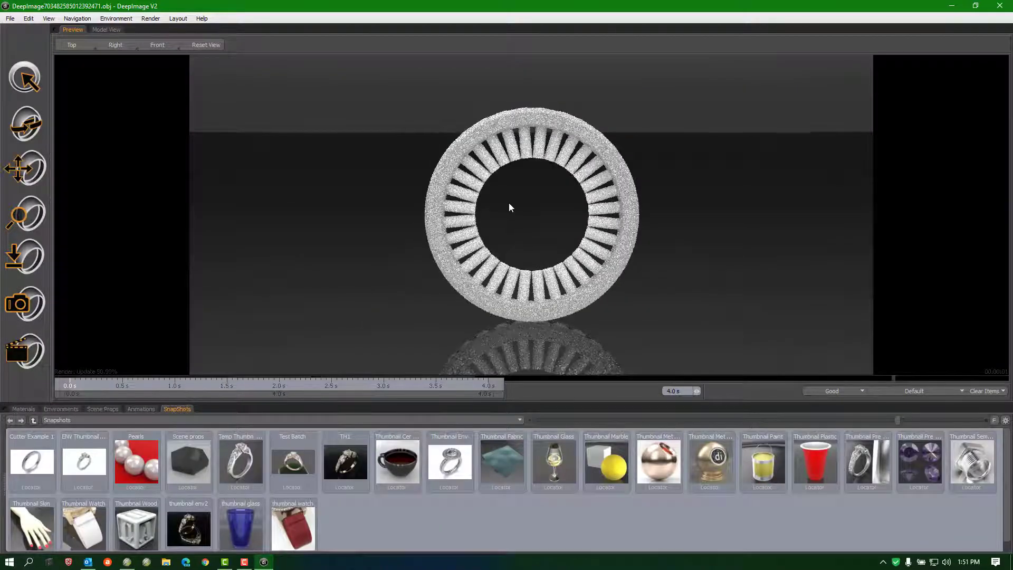
- Set the render resolution to 1080p and frame the ring closer at an angle that shows its stones
middle_click_drag(508, 204, 574, 180)
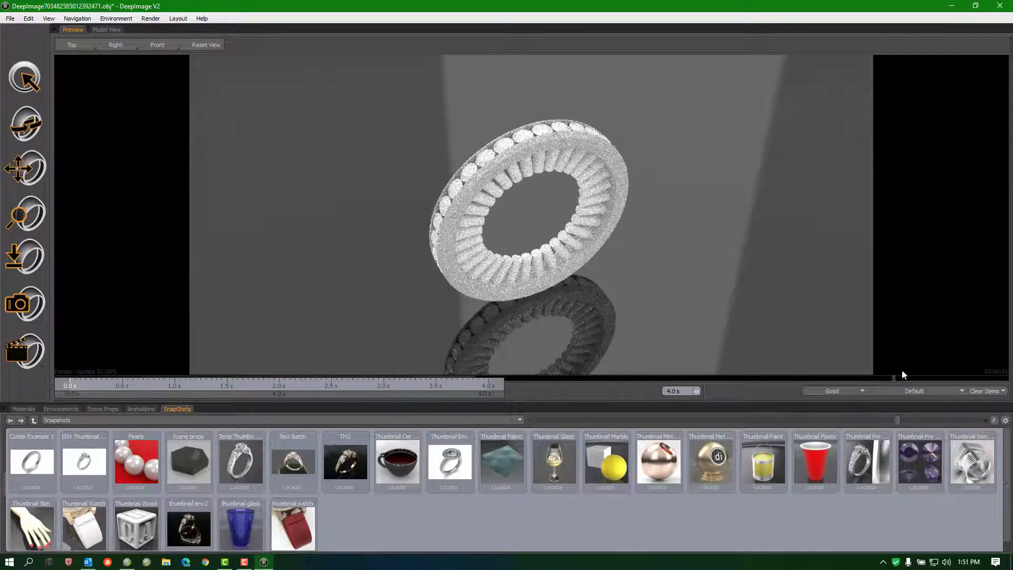
left_click(901, 390)
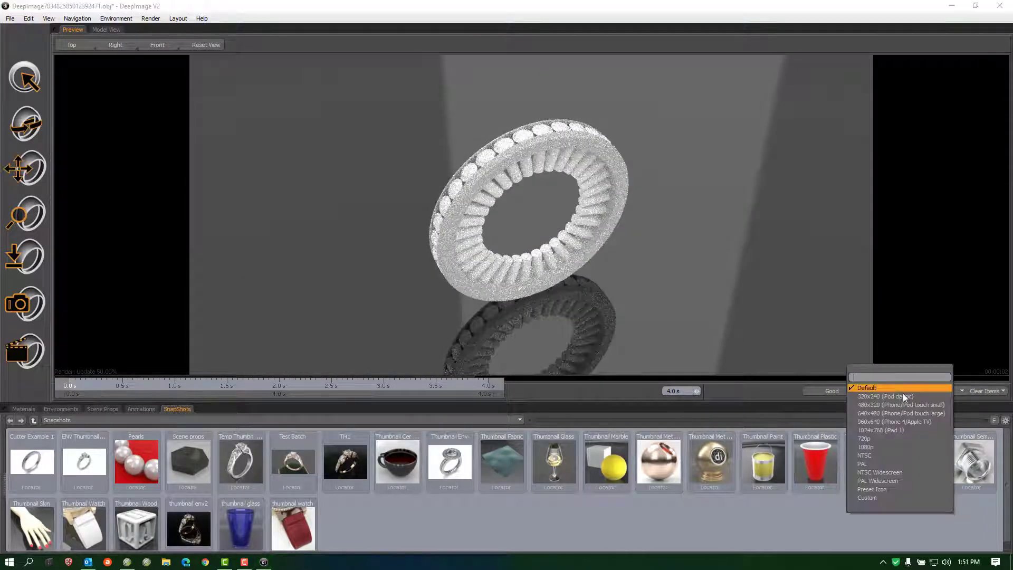
left_click(911, 446)
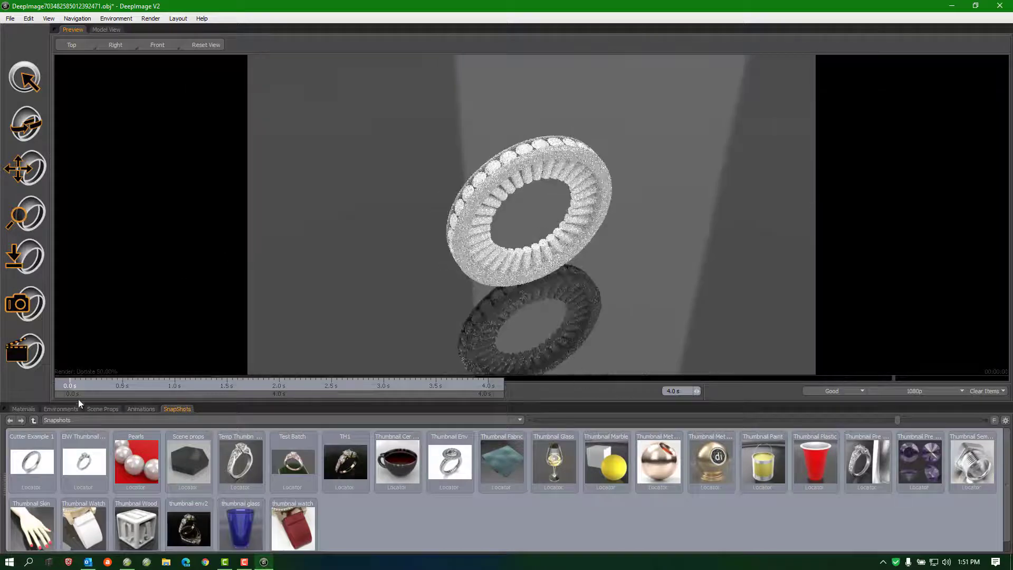
scroll(531, 262, "up", 3)
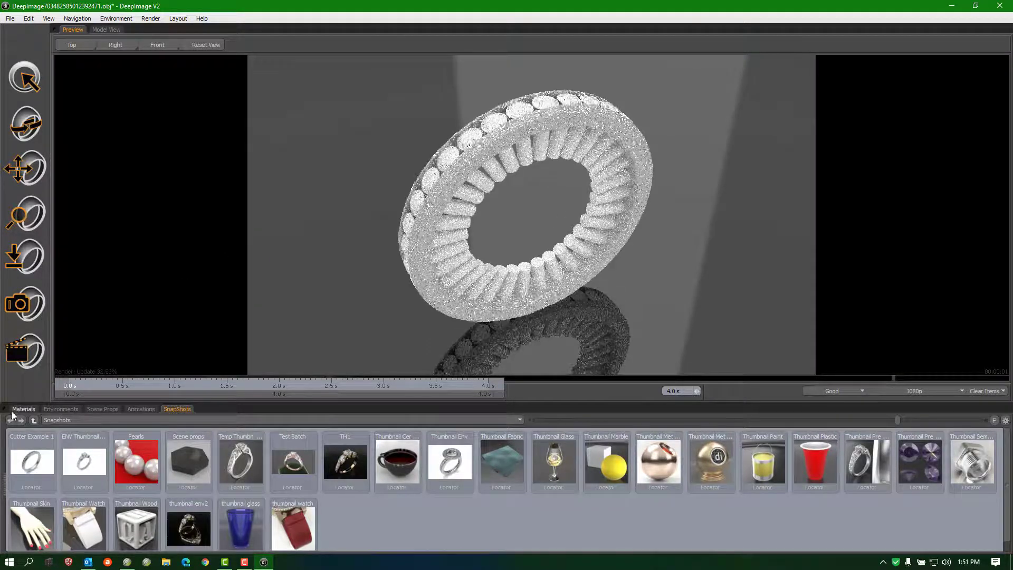
- Apply the scratched platinum material from Metals - Precious Filleted to the ring's shank
left_click(23, 409)
scroll(64, 472, "up", 2)
left_click(57, 451)
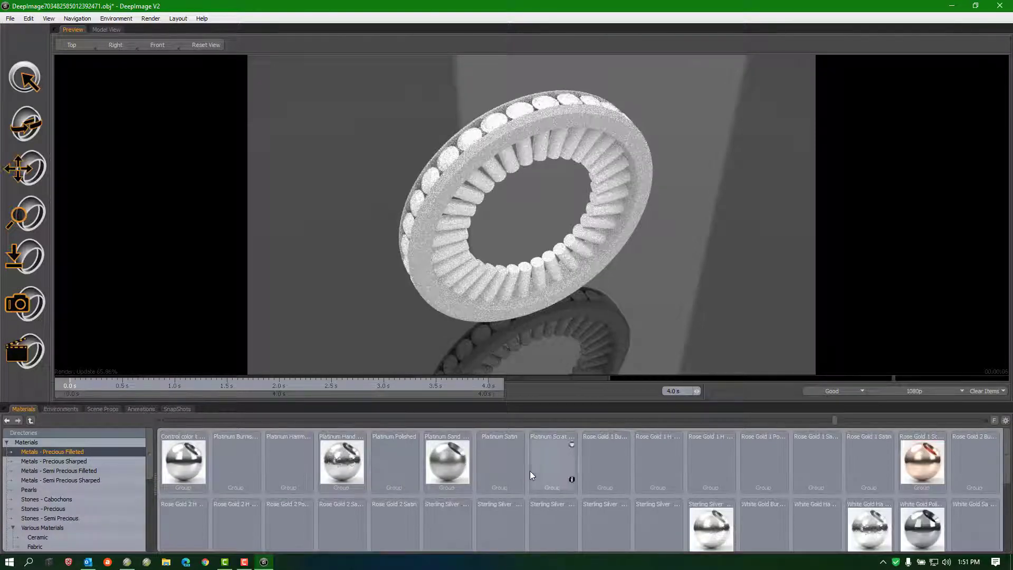
left_click_drag(534, 453, 484, 157)
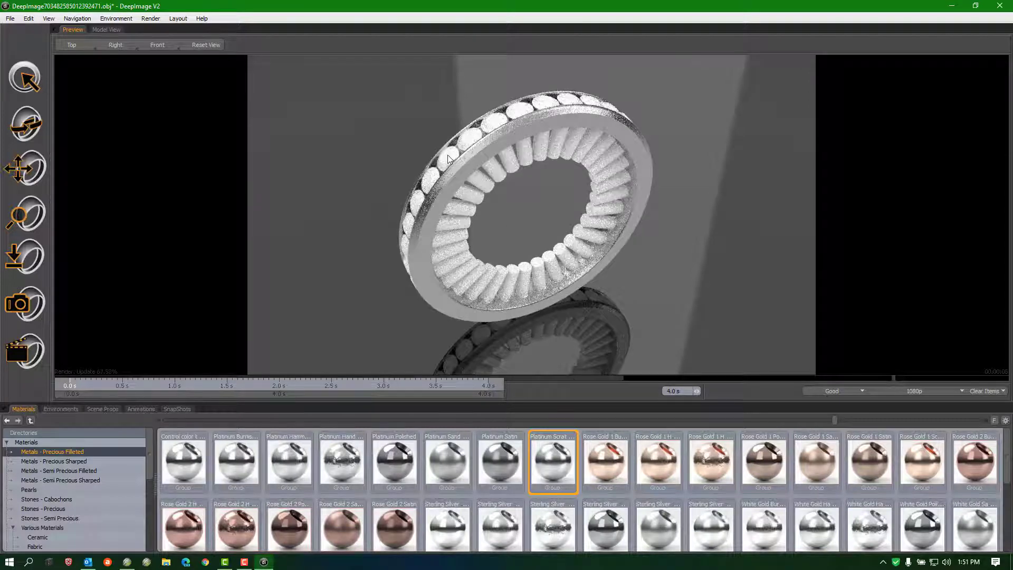
- Hide the merged cutters inside the ring
right_click(482, 183)
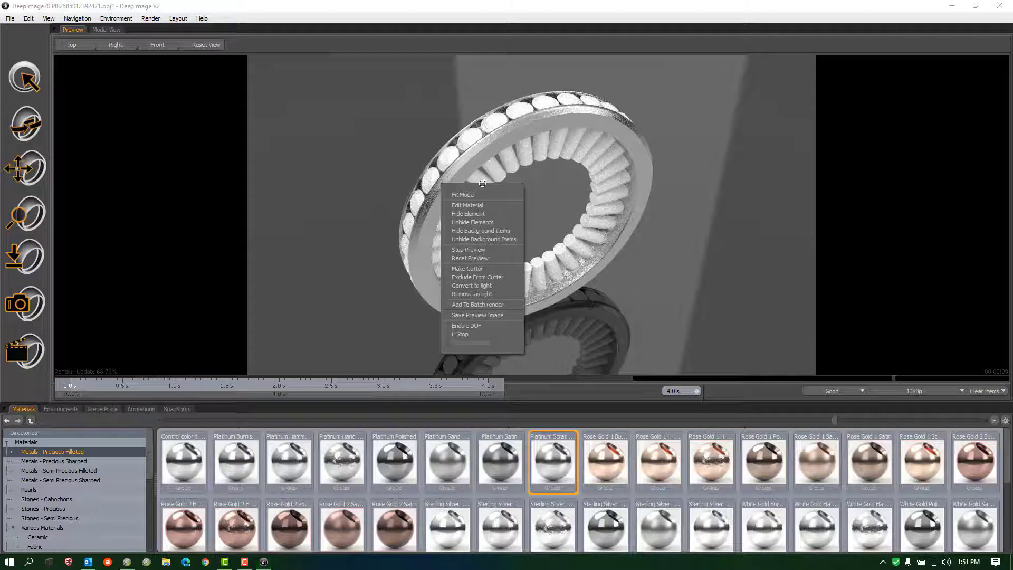
left_click(484, 213)
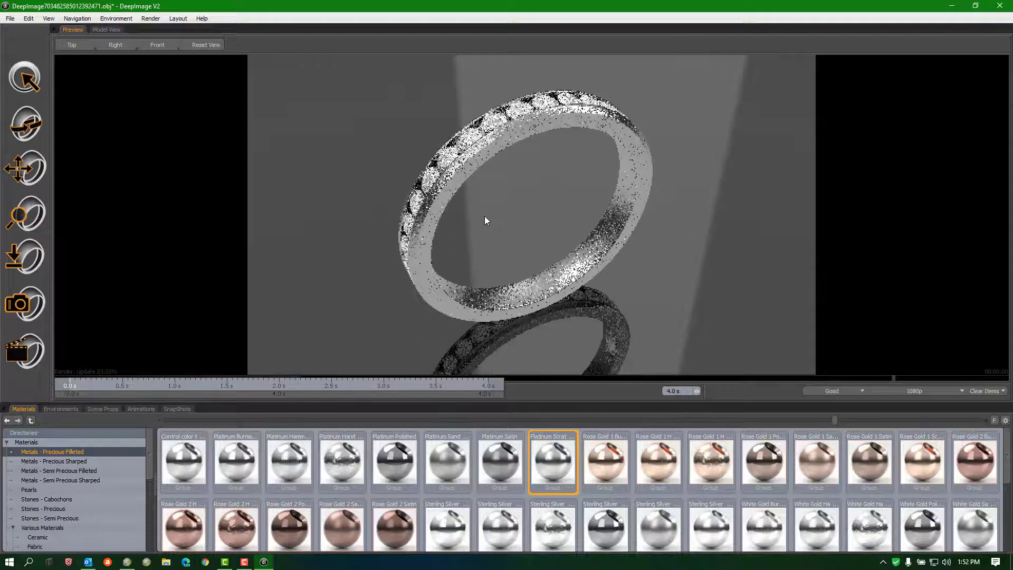
- Apply the Diamond 0-0 material from Stones - Precious to the ring's stones and exclude the stones from the cutter
left_click(55, 508)
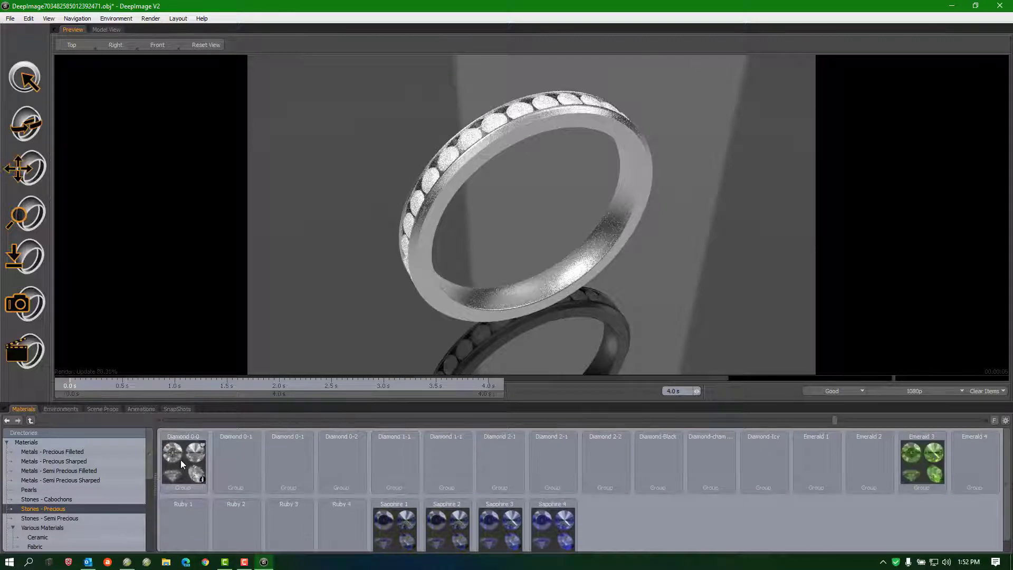
left_click_drag(181, 460, 450, 157)
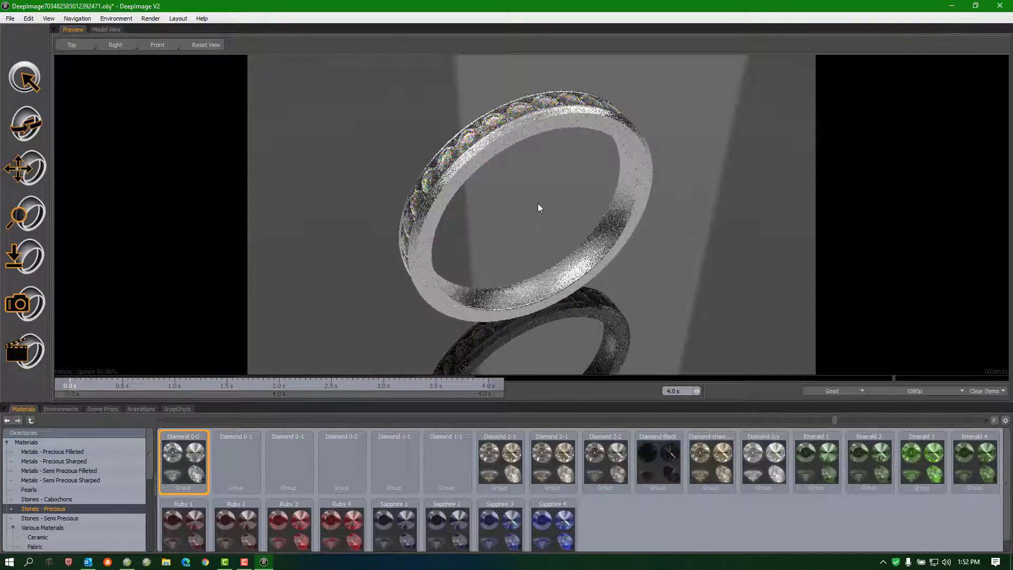
middle_click_drag(534, 187, 537, 198)
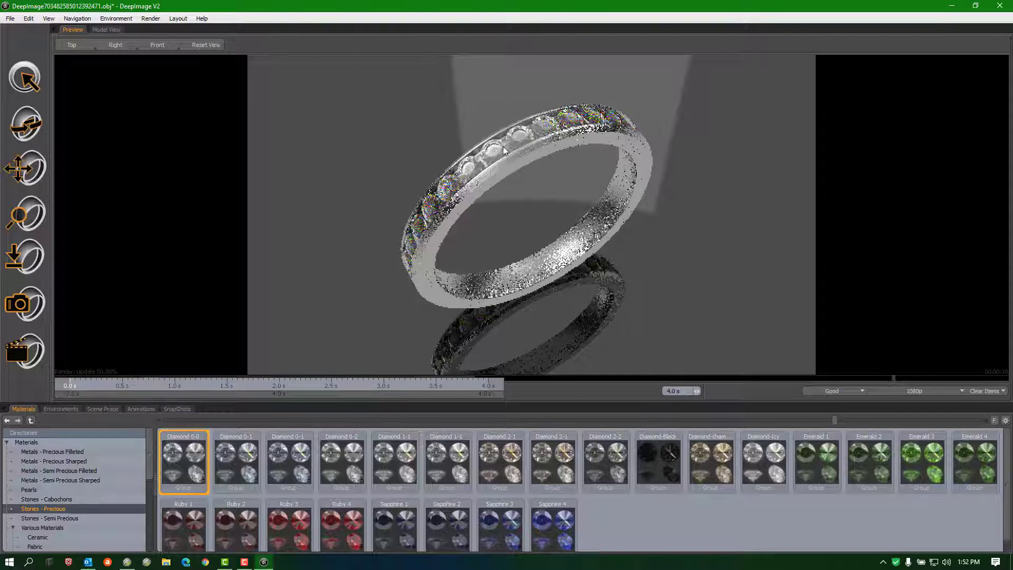
right_click(491, 151)
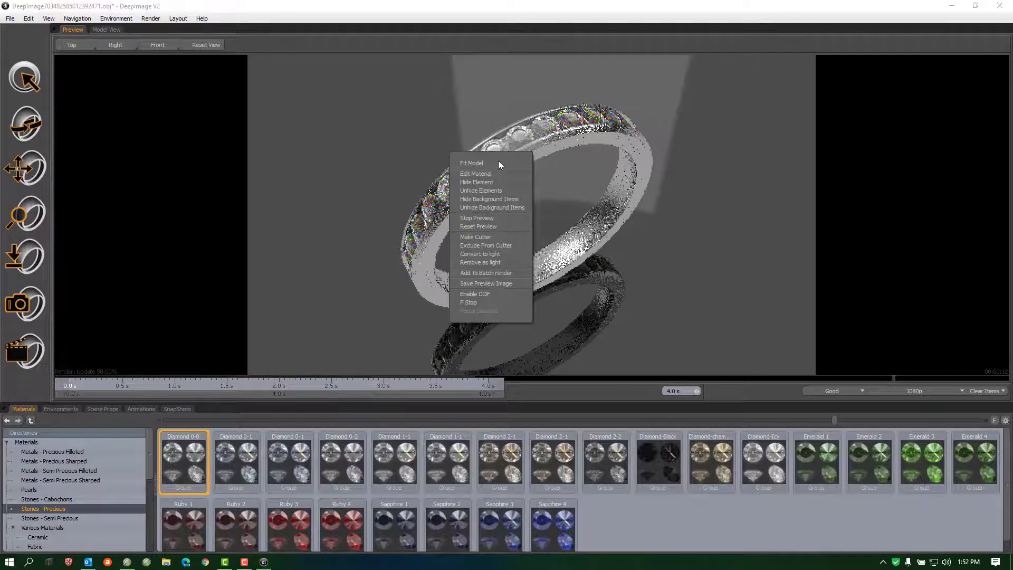
left_click(495, 245)
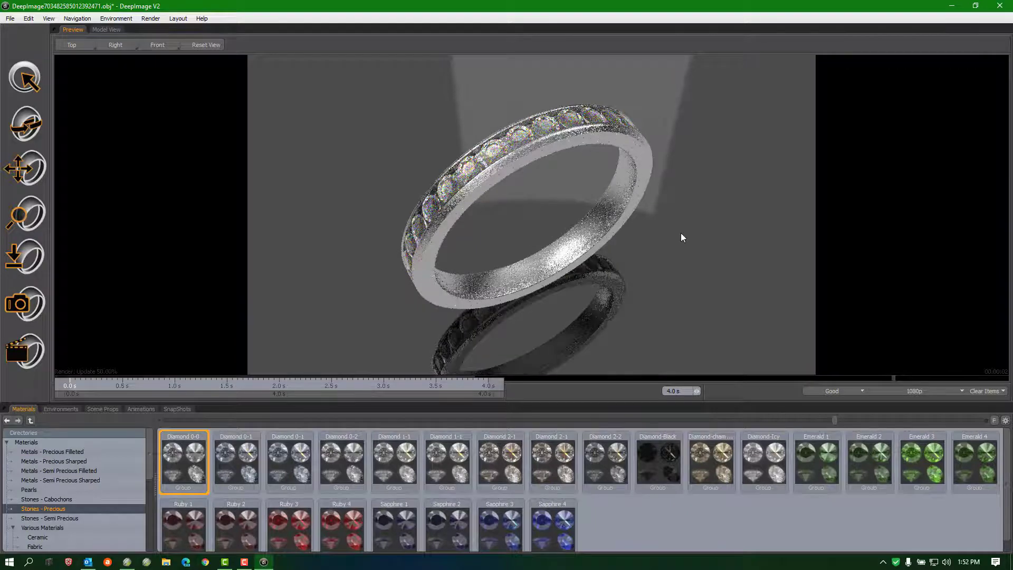
- Unhide the merged cutters and make them a cutter so they cut the stone holes through the shank
right_click(647, 213)
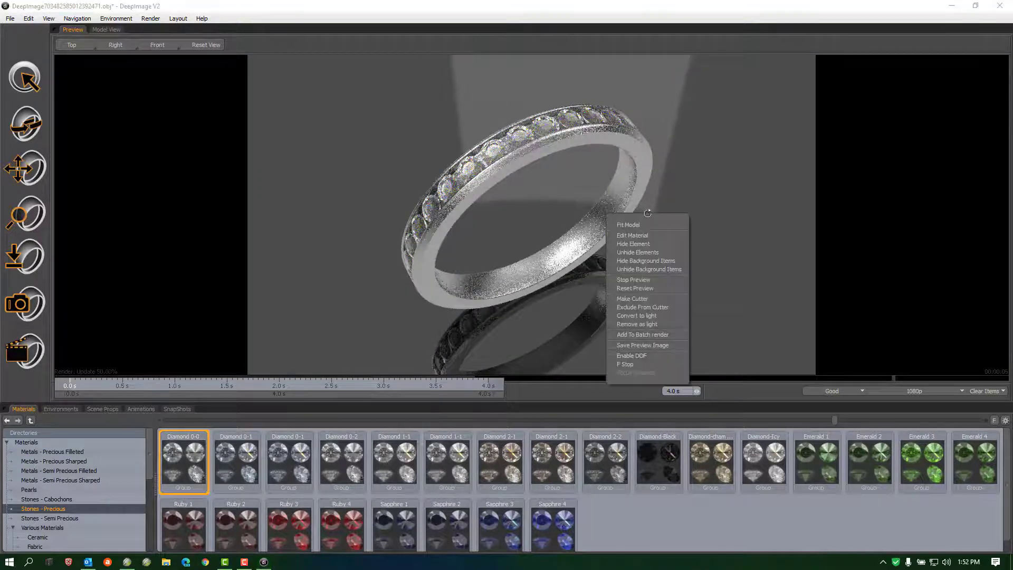
left_click(655, 255)
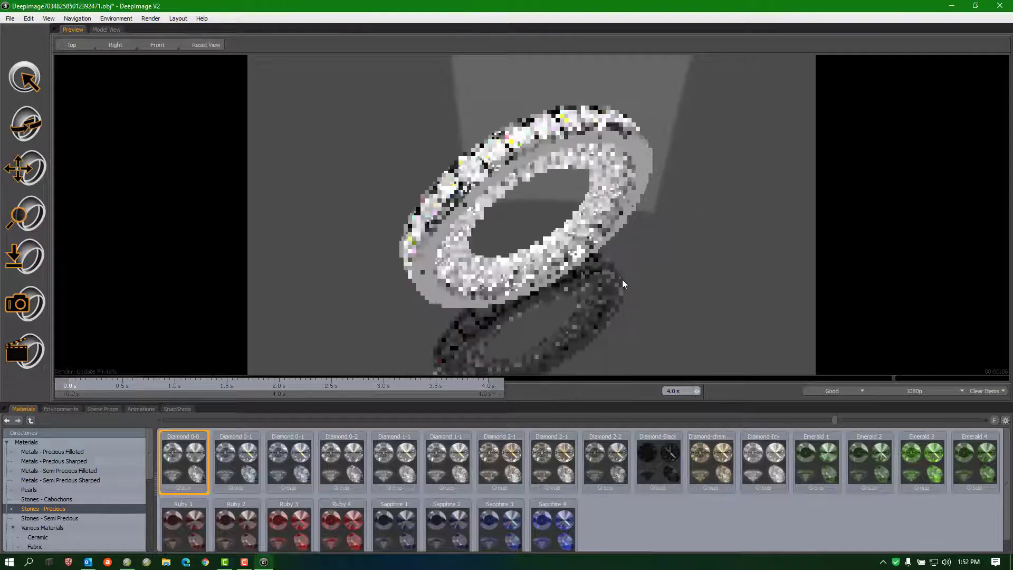
right_click(511, 182)
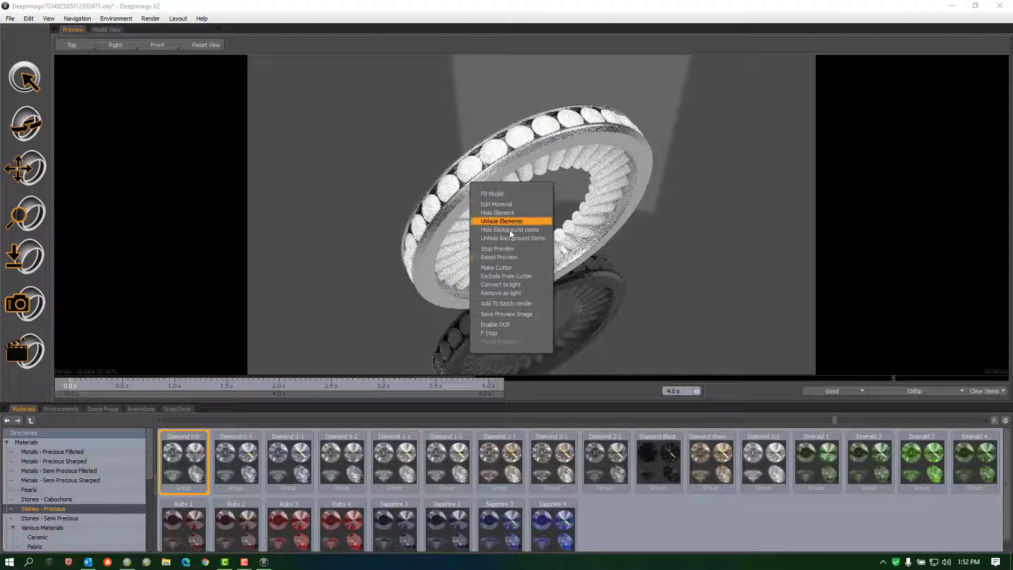
left_click(508, 267)
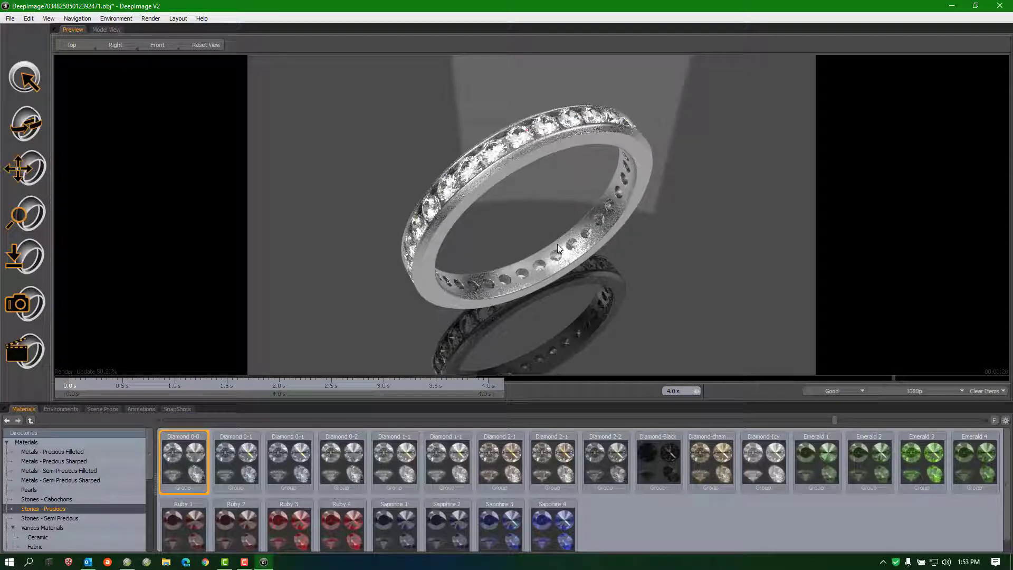
- Apply the Light Studio 01 environment to the scene and start the still-image render of the ring
left_click(73, 410)
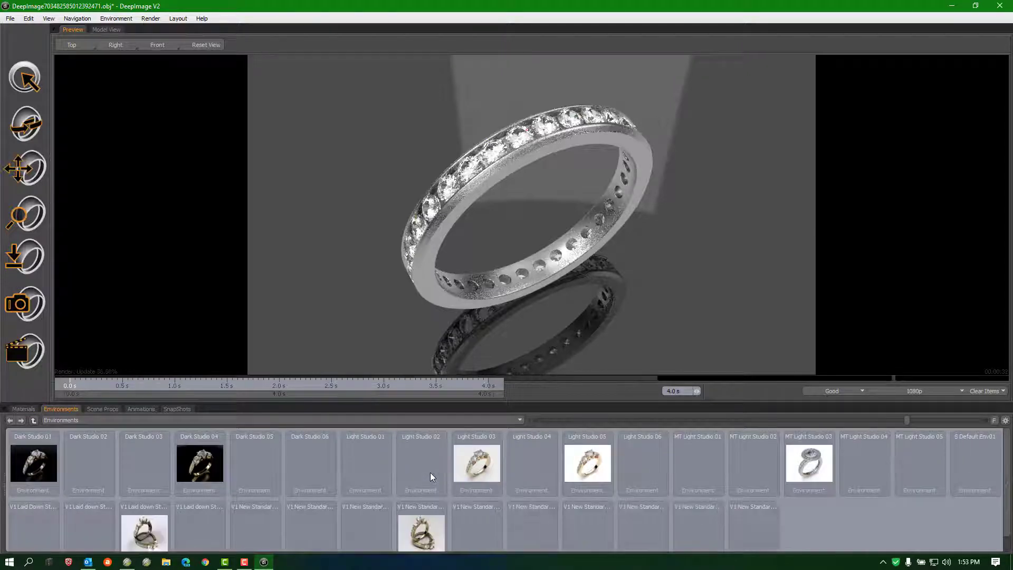
double_click(366, 458)
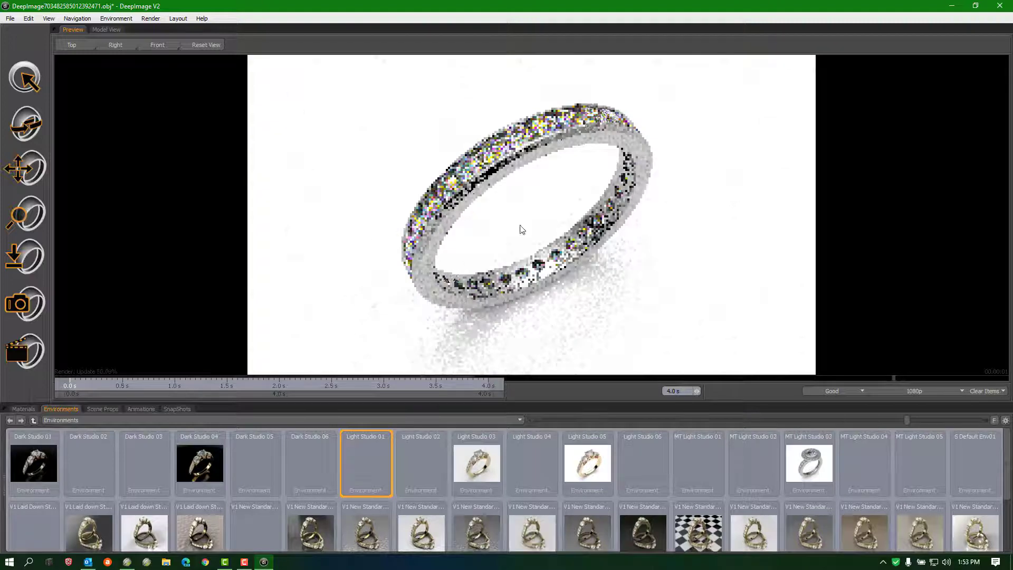
left_click_drag(531, 243, 592, 199)
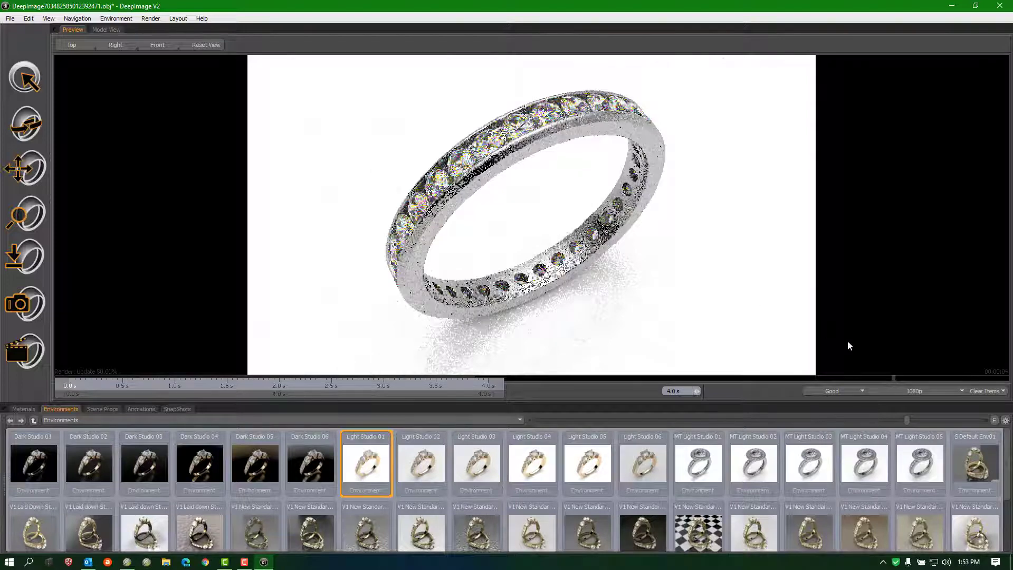
left_click(26, 305)
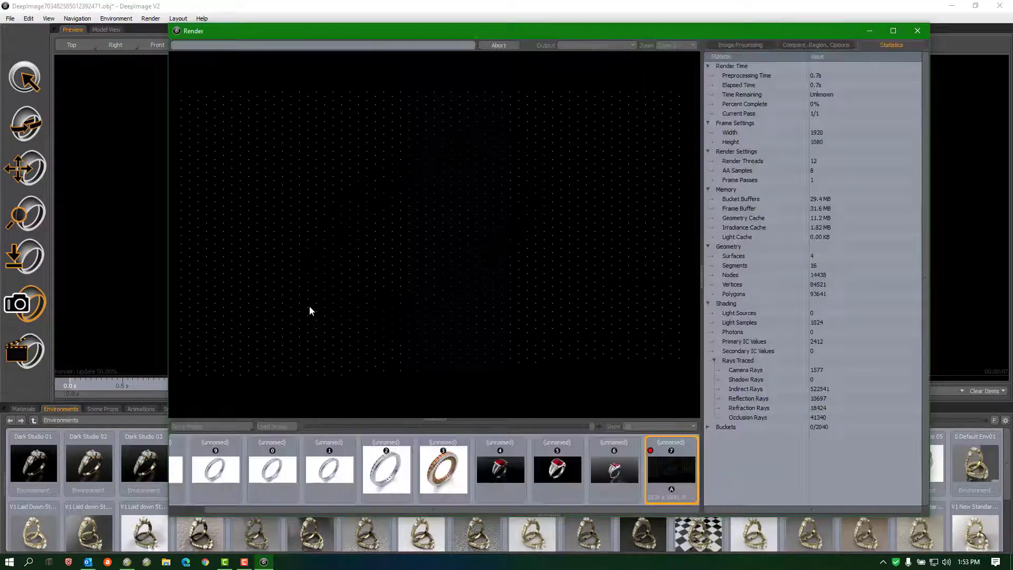